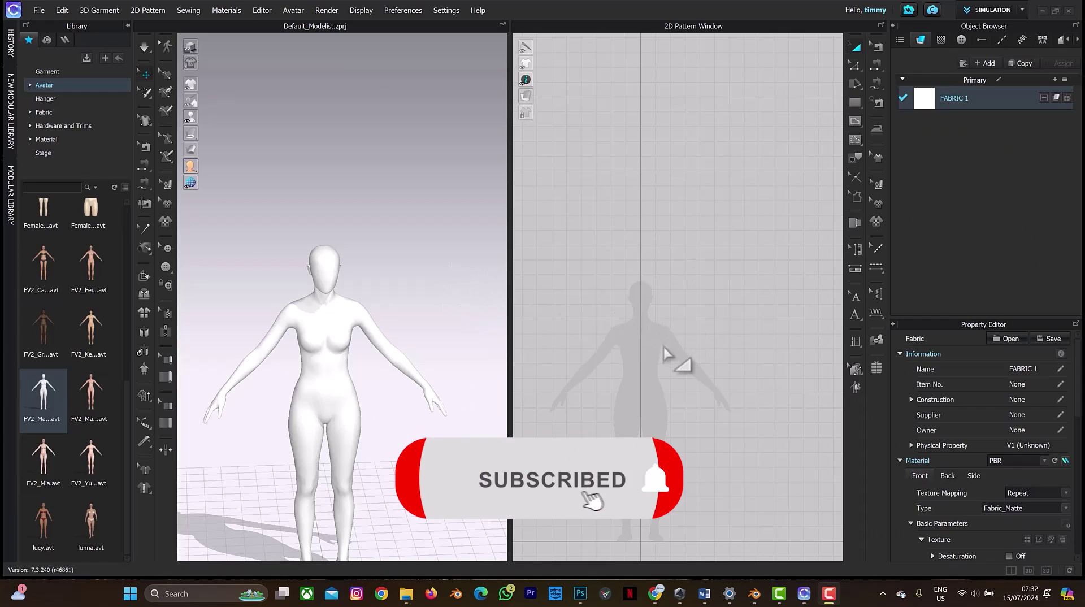
Draw a tall rectangular pattern piece beside the silhouette's torso in the 2D window
{"action": "scroll", "coordinate": [678, 368], "scroll_direction": "up", "scroll_amount": 3}
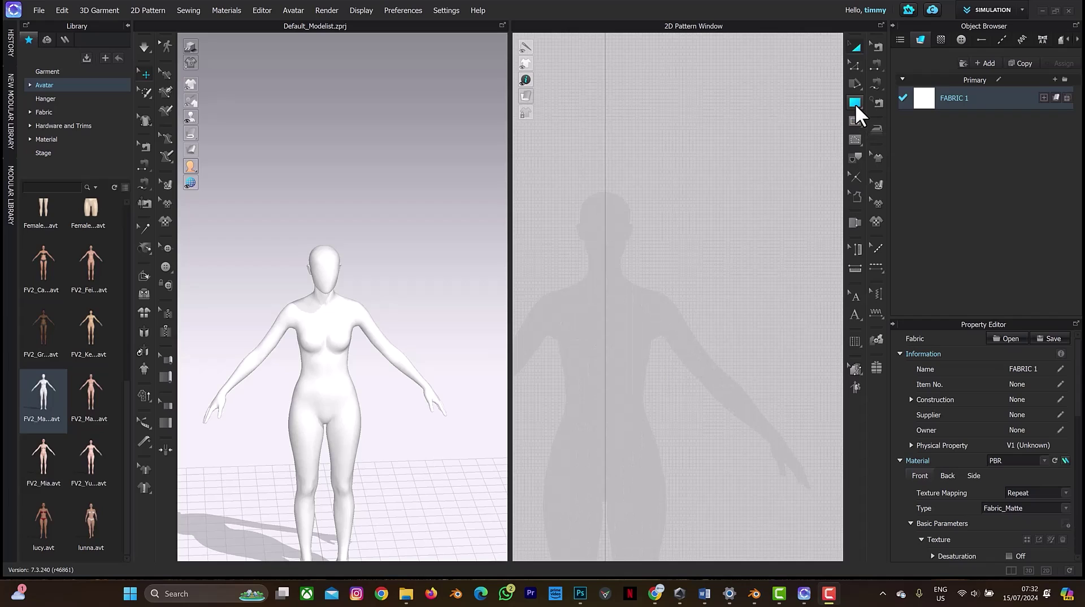
{"action": "left_click", "coordinate": [855, 102]}
{"action": "scroll", "coordinate": [655, 294], "scroll_direction": "down", "scroll_amount": 3}
{"action": "scroll", "coordinate": [669, 297], "scroll_direction": "down", "scroll_amount": 2}
{"action": "left_click_drag", "start_coordinate": [645, 262], "coordinate": [687, 358]}
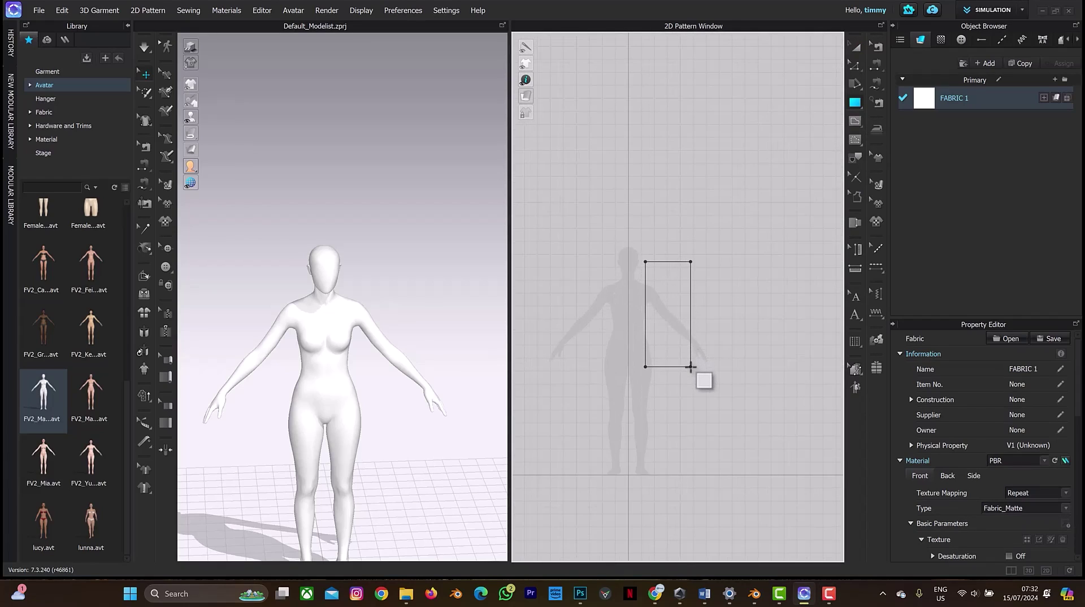
{"action": "left_click_drag", "start_coordinate": [688, 358], "coordinate": [685, 371]}
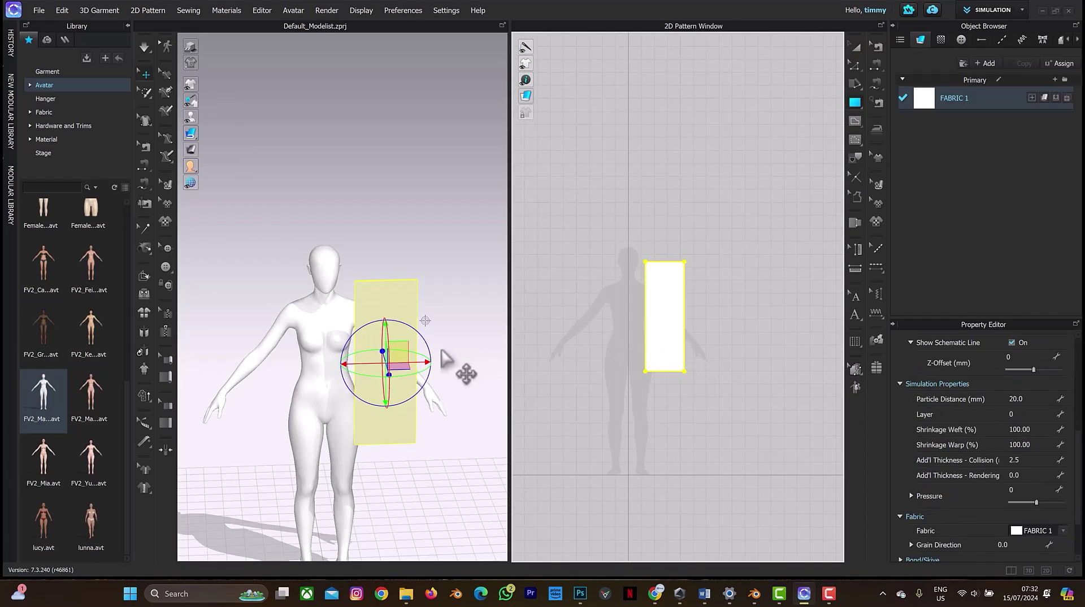
Tilt the panel away from vertical and move it up beside the avatar's shoulder
{"action": "right_click_drag", "start_coordinate": [424, 370], "coordinate": [428, 354]}
{"action": "left_click_drag", "start_coordinate": [427, 354], "coordinate": [393, 311]}
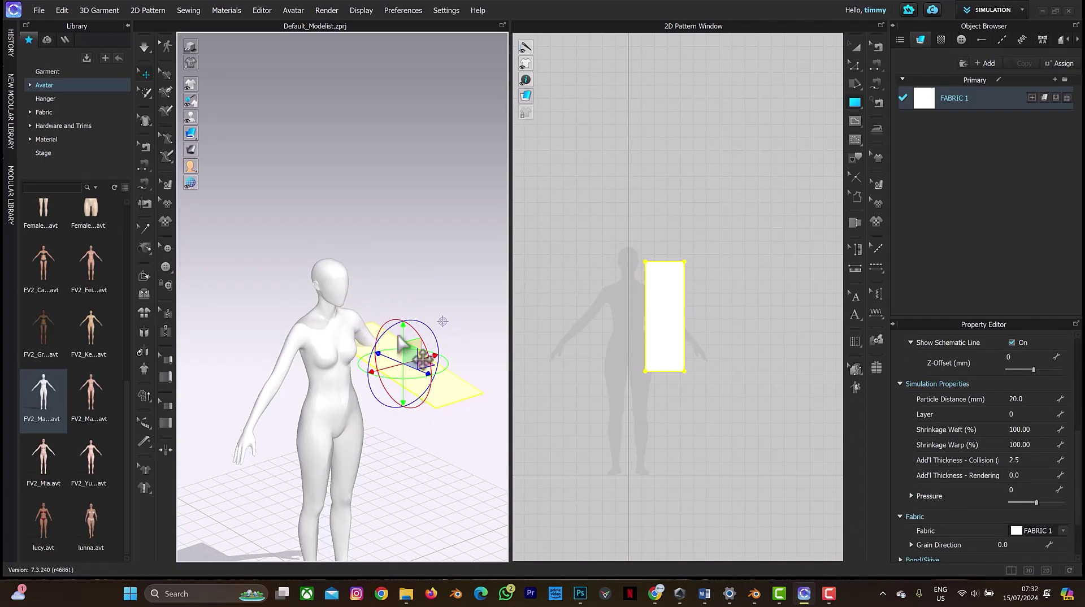
{"action": "right_click_drag", "start_coordinate": [411, 265], "coordinate": [435, 308]}
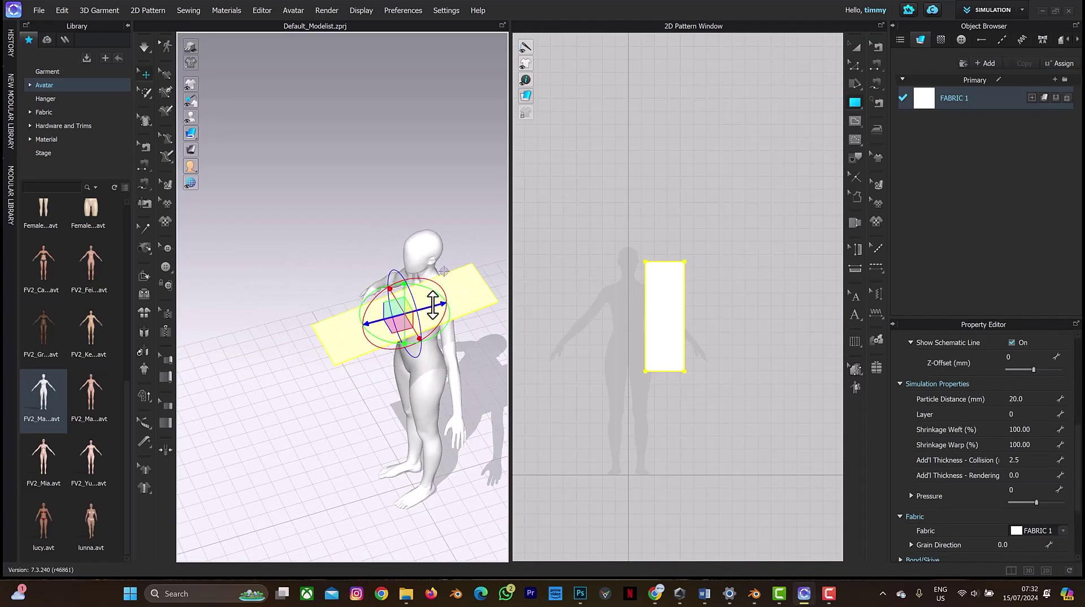
{"action": "left_click_drag", "start_coordinate": [404, 319], "coordinate": [456, 310]}
{"action": "right_click_drag", "start_coordinate": [470, 291], "coordinate": [435, 313]}
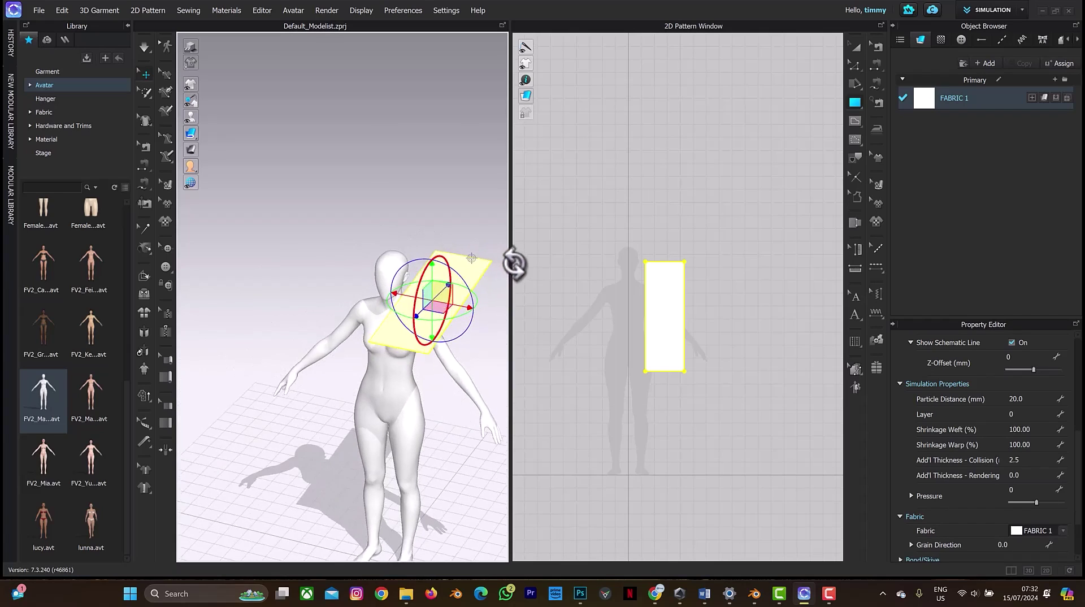
{"action": "scroll", "coordinate": [435, 312], "scroll_direction": "down", "scroll_amount": 3}
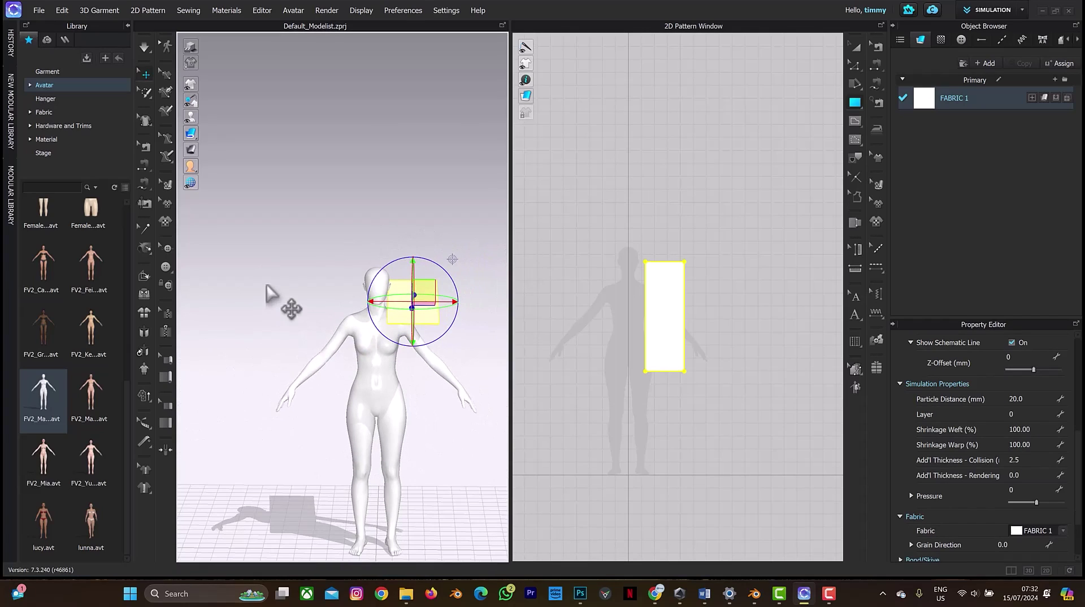
Test-drape the panel, undo back to flat, and select FABRIC 1
{"action": "key", "text": "space"}
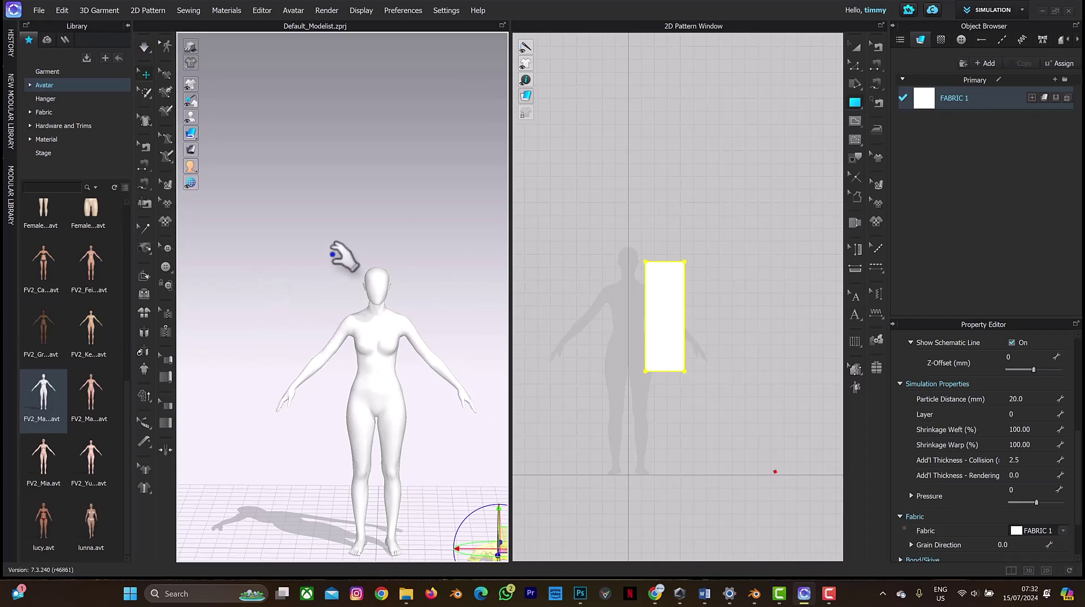
{"action": "key", "text": "ctrl+z"}
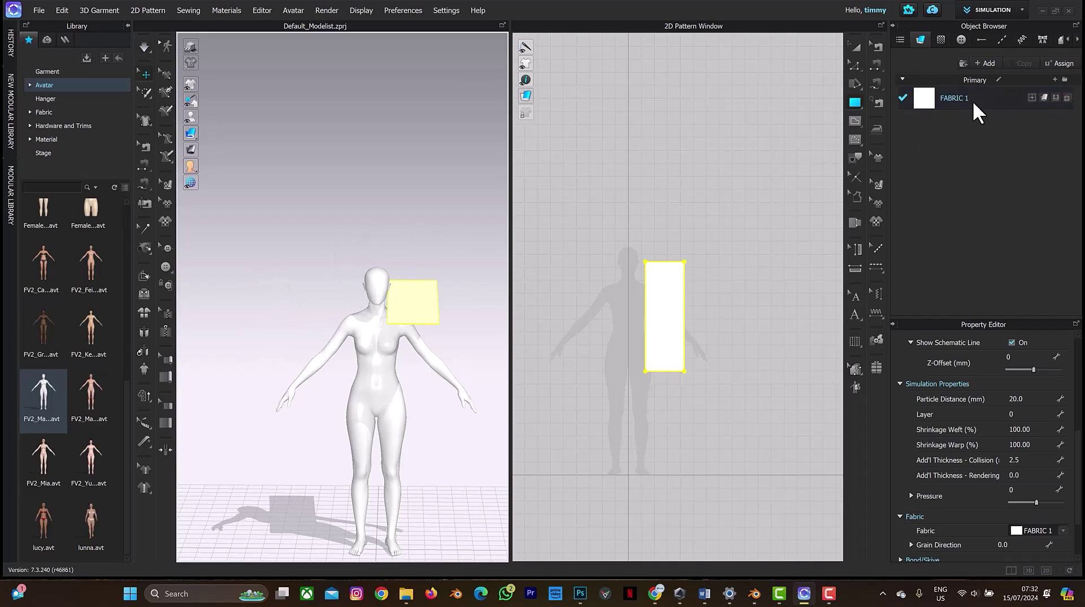
{"action": "left_click", "coordinate": [972, 101]}
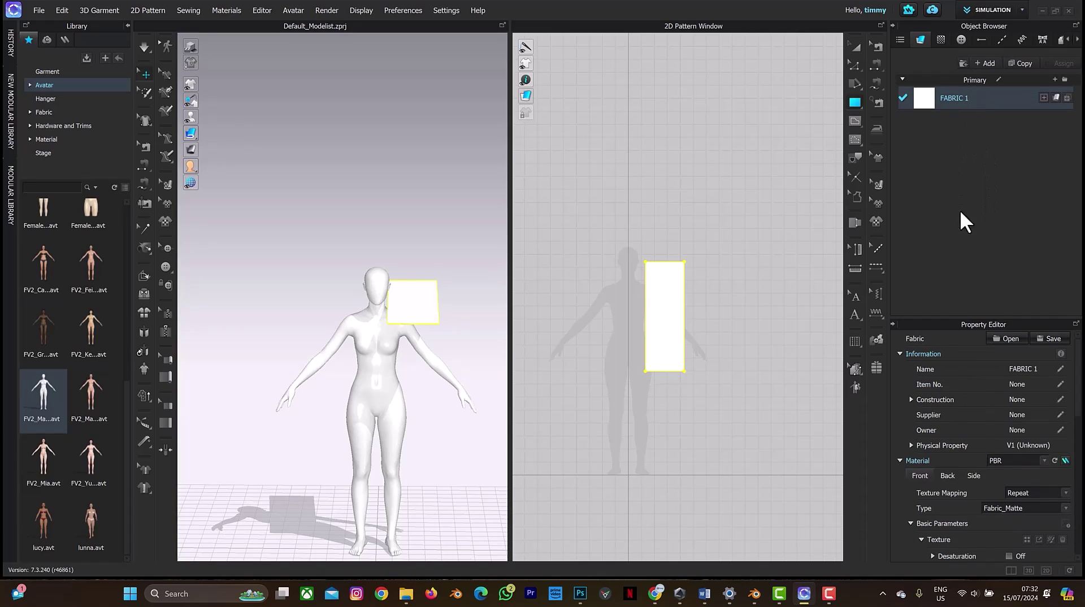
Expand FABRIC 1's Physical Property Detail section to show Friction at 60
{"action": "scroll", "coordinate": [982, 429], "scroll_direction": "down", "scroll_amount": 2}
{"action": "scroll", "coordinate": [983, 415], "scroll_direction": "down", "scroll_amount": 3}
{"action": "scroll", "coordinate": [994, 415], "scroll_direction": "down", "scroll_amount": 2}
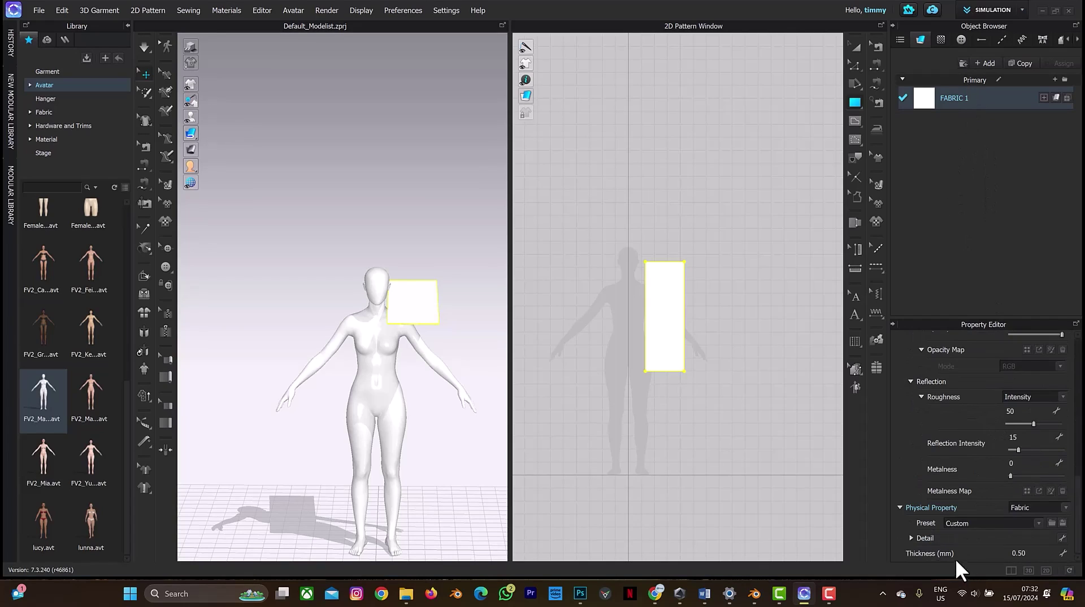
{"action": "left_click", "coordinate": [911, 537]}
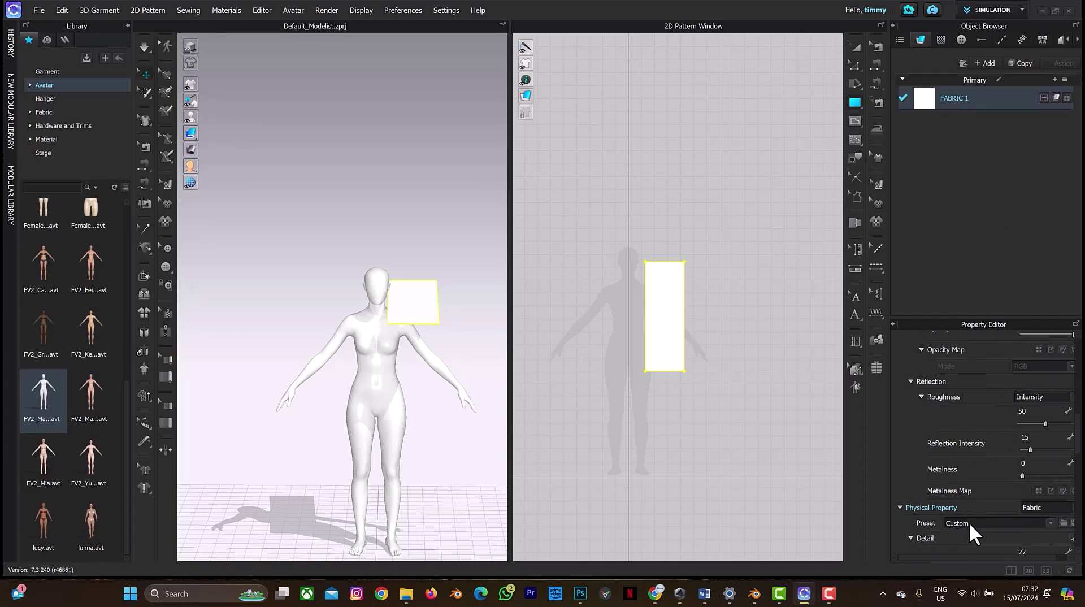
{"action": "scroll", "coordinate": [970, 521], "scroll_direction": "down", "scroll_amount": 2}
{"action": "scroll", "coordinate": [971, 520], "scroll_direction": "down", "scroll_amount": 2}
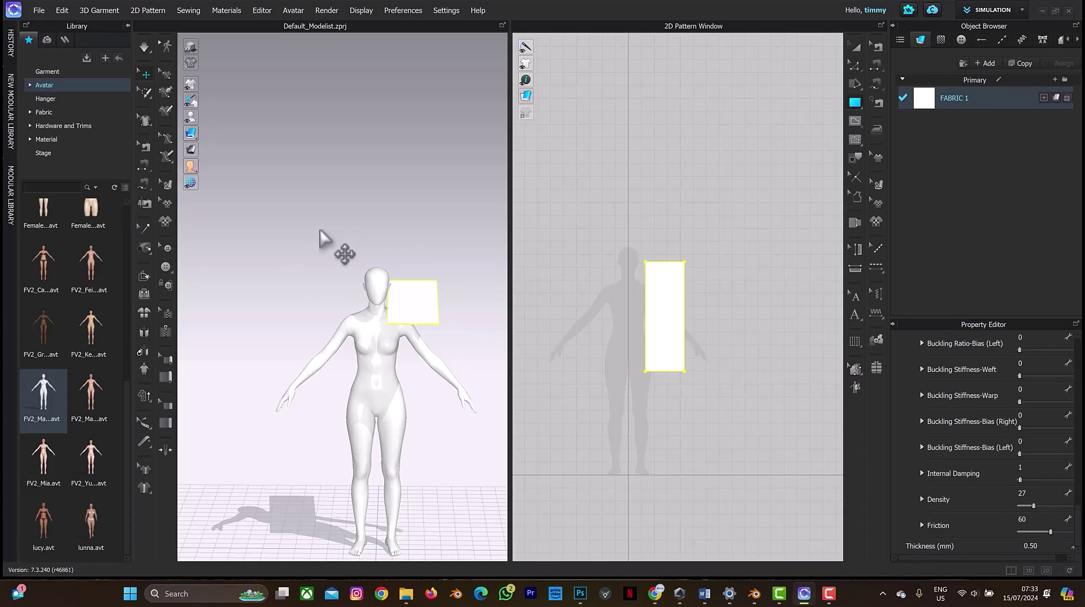
Drape the panel over the shoulder again, then reset it flat
{"action": "key", "text": "space"}
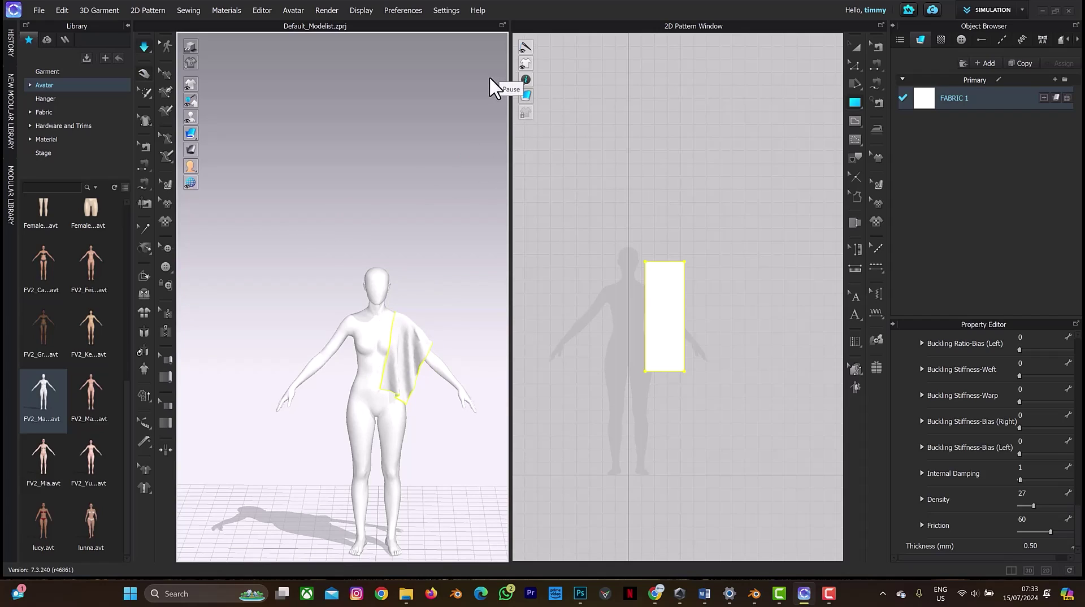
{"action": "scroll", "coordinate": [418, 319], "scroll_direction": "up", "scroll_amount": 3}
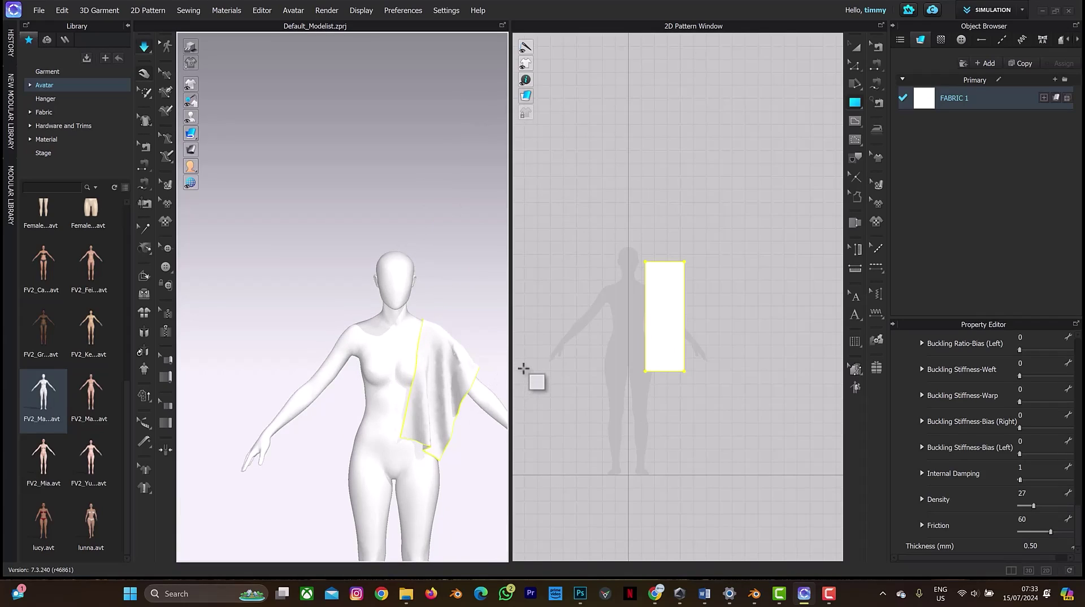
{"action": "key", "text": "ctrl+z"}
Delete the tall rectangular panel and bring the silhouette's torso into view in 2D
{"action": "left_click", "coordinate": [464, 311]}
{"action": "right_click_drag", "start_coordinate": [476, 308], "coordinate": [483, 320]}
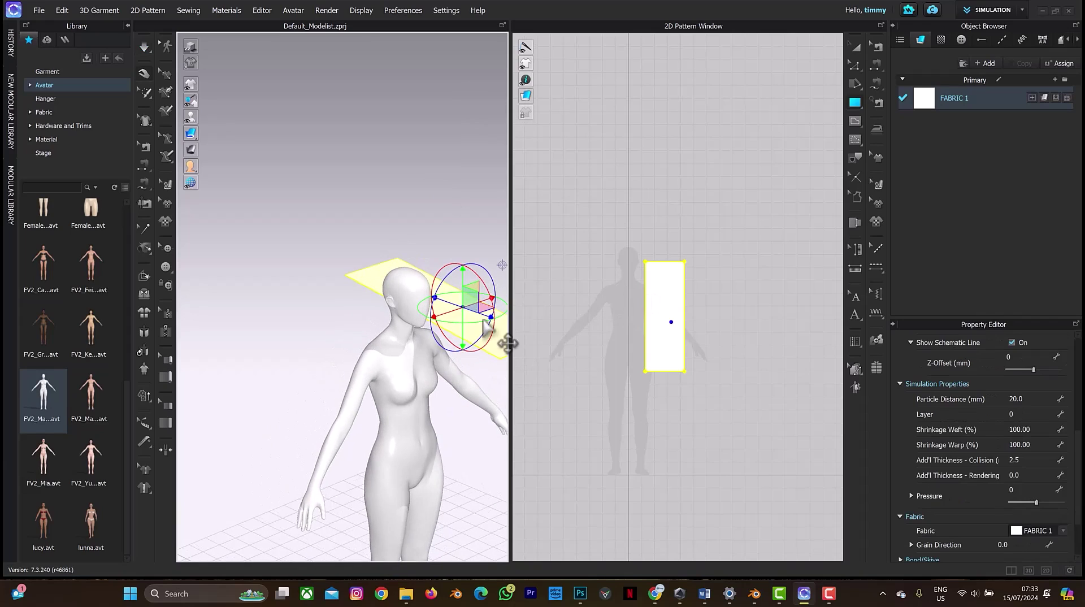
{"action": "middle_click_drag", "start_coordinate": [415, 268], "coordinate": [302, 223]}
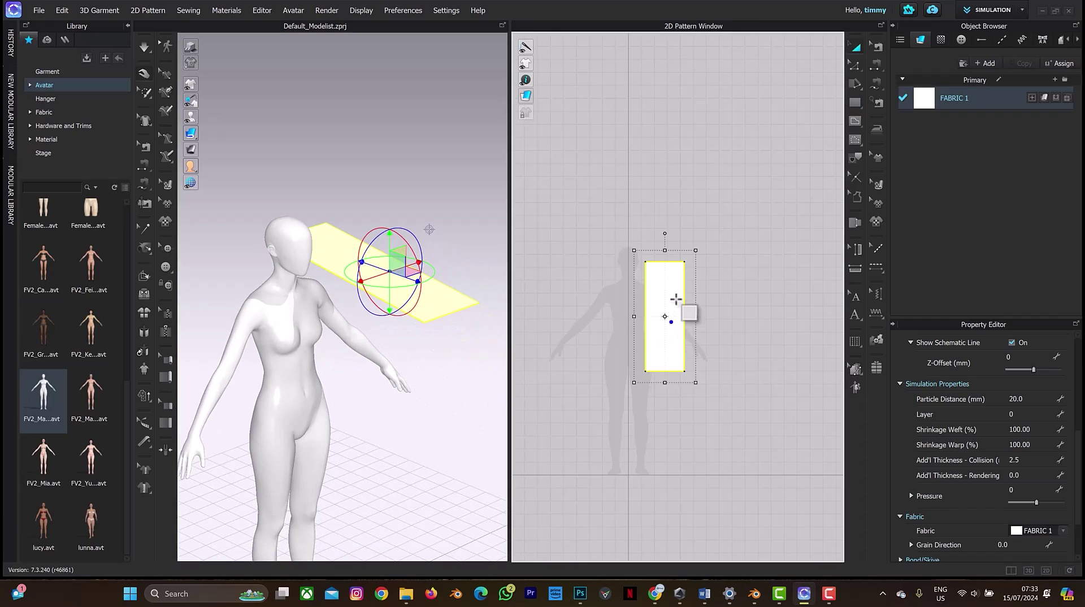
{"action": "key", "text": "Delete"}
{"action": "scroll", "coordinate": [656, 330], "scroll_direction": "up", "scroll_amount": 3}
{"action": "scroll", "coordinate": [622, 322], "scroll_direction": "up", "scroll_amount": 2}
{"action": "mouse_move", "coordinate": [586, 308]}
{"action": "middle_mouse_down"}
{"action": "mouse_move", "coordinate": [737, 301]}
{"action": "mouse_move", "coordinate": [702, 339]}
{"action": "mouse_move", "coordinate": [687, 316]}
{"action": "mouse_move", "coordinate": [545, 235]}
{"action": "mouse_move", "coordinate": [641, 213]}
{"action": "middle_mouse_up"}
{"action": "key", "text": "s"}
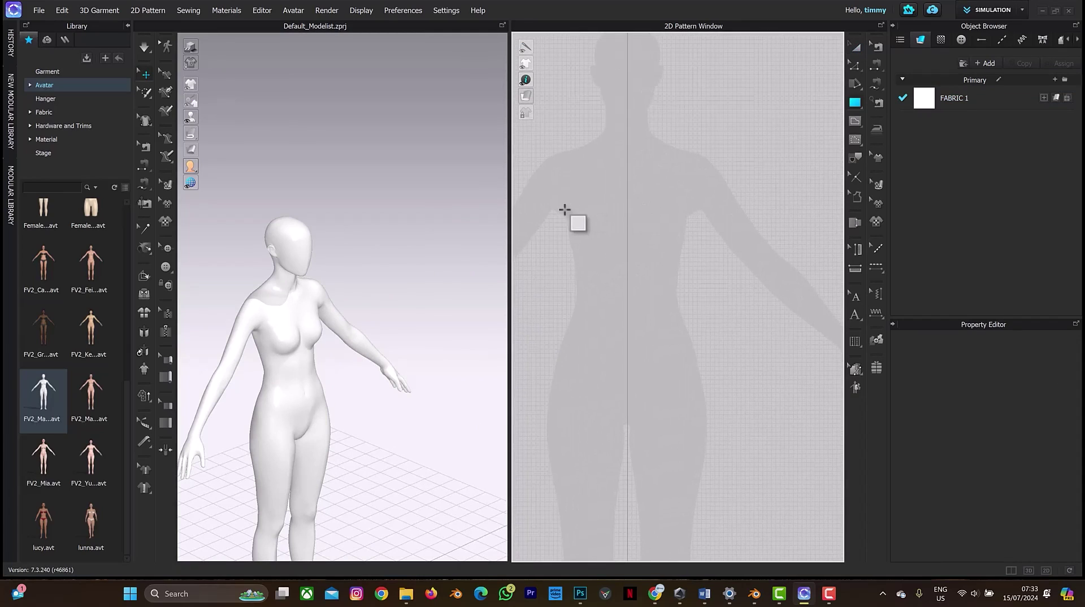
Draw a wide rectangle across the silhouette's chest and raise it to chest height
{"action": "left_click_drag", "start_coordinate": [556, 210], "coordinate": [698, 264]}
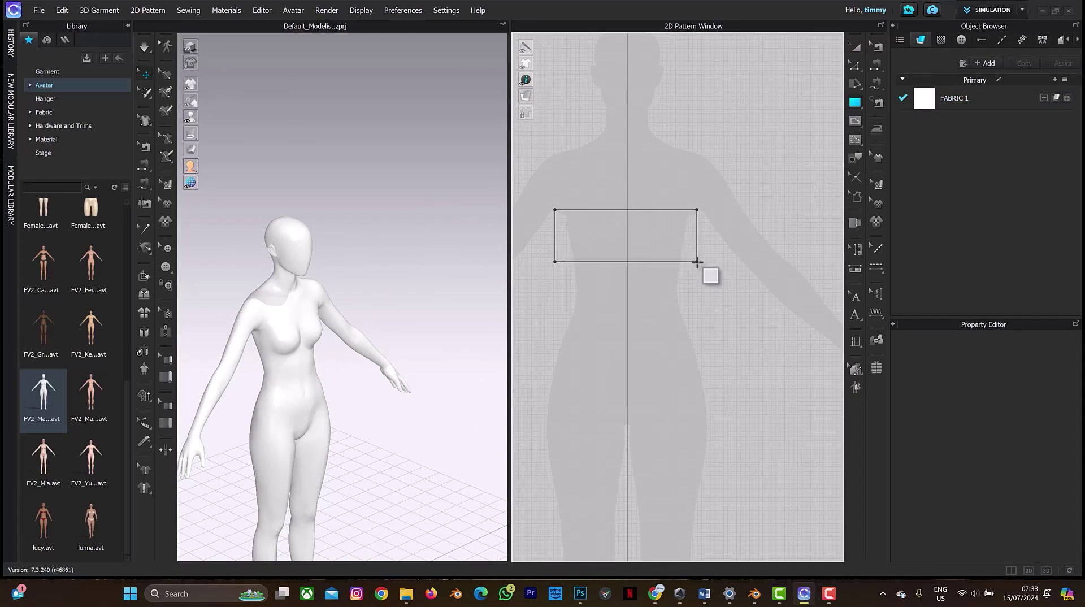
{"action": "mouse_move", "coordinate": [353, 384]}
{"action": "right_mouse_down"}
{"action": "mouse_move", "coordinate": [401, 318]}
{"action": "mouse_move", "coordinate": [380, 308]}
{"action": "right_mouse_up"}
{"action": "left_click_drag", "start_coordinate": [335, 341], "coordinate": [342, 308]}
{"action": "right_click_drag", "start_coordinate": [358, 321], "coordinate": [364, 333]}
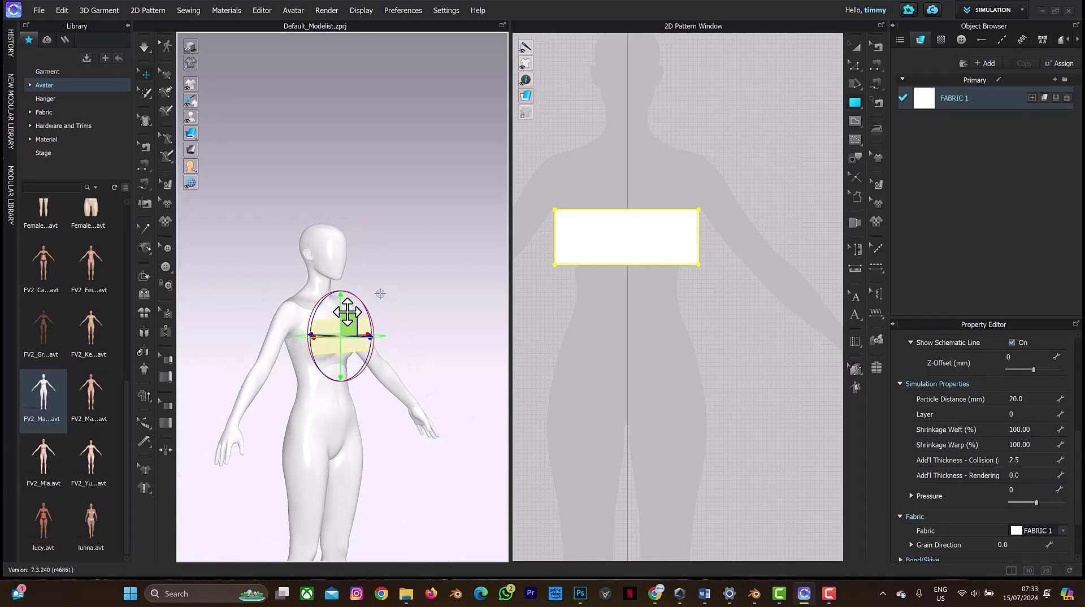
Copy and paste the chest rectangle to create a duplicate
{"action": "key", "text": "a"}
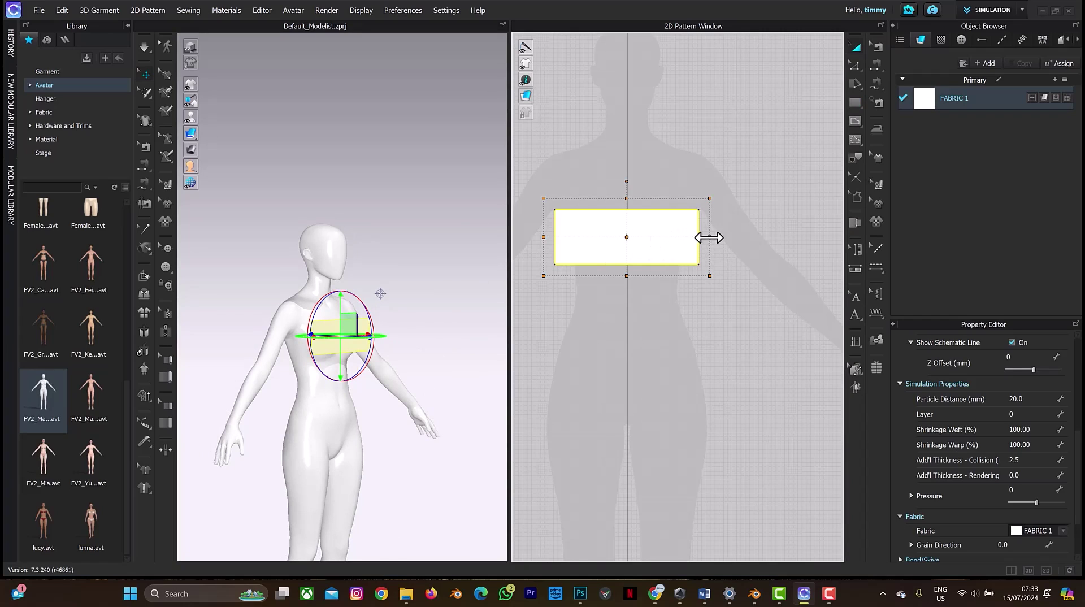
{"action": "scroll", "coordinate": [655, 257], "scroll_direction": "down", "scroll_amount": 3}
{"action": "key", "text": "ctrl+c"}
{"action": "key", "text": "ctrl+v"}
Place the second rectangle to the right of the first and shift it in 3D
{"action": "left_click", "coordinate": [757, 249]}
{"action": "right_click_drag", "start_coordinate": [358, 317], "coordinate": [399, 260]}
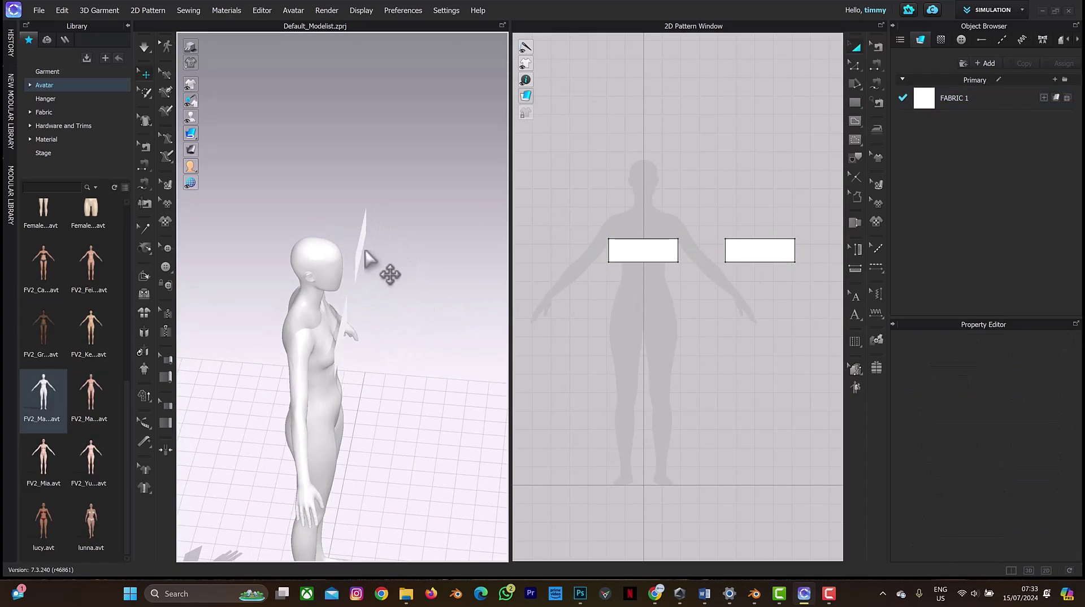
{"action": "left_click_drag", "start_coordinate": [361, 257], "coordinate": [257, 336]}
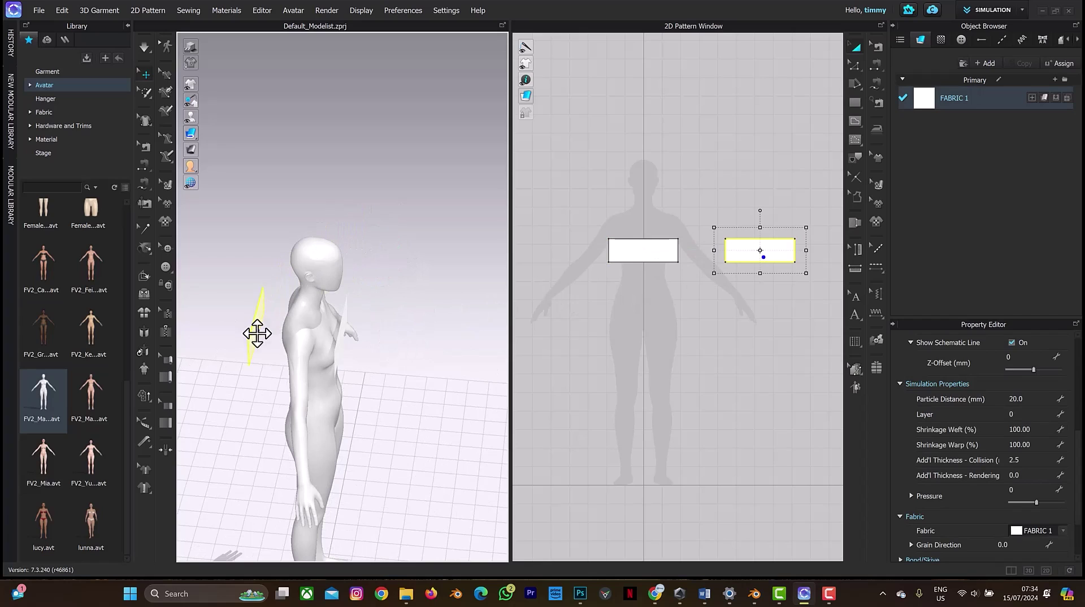
{"action": "mouse_move", "coordinate": [276, 338]}
{"action": "right_mouse_down"}
{"action": "mouse_move", "coordinate": [339, 325]}
{"action": "mouse_move", "coordinate": [399, 346]}
{"action": "mouse_move", "coordinate": [375, 347]}
{"action": "mouse_move", "coordinate": [291, 408]}
{"action": "right_mouse_up"}
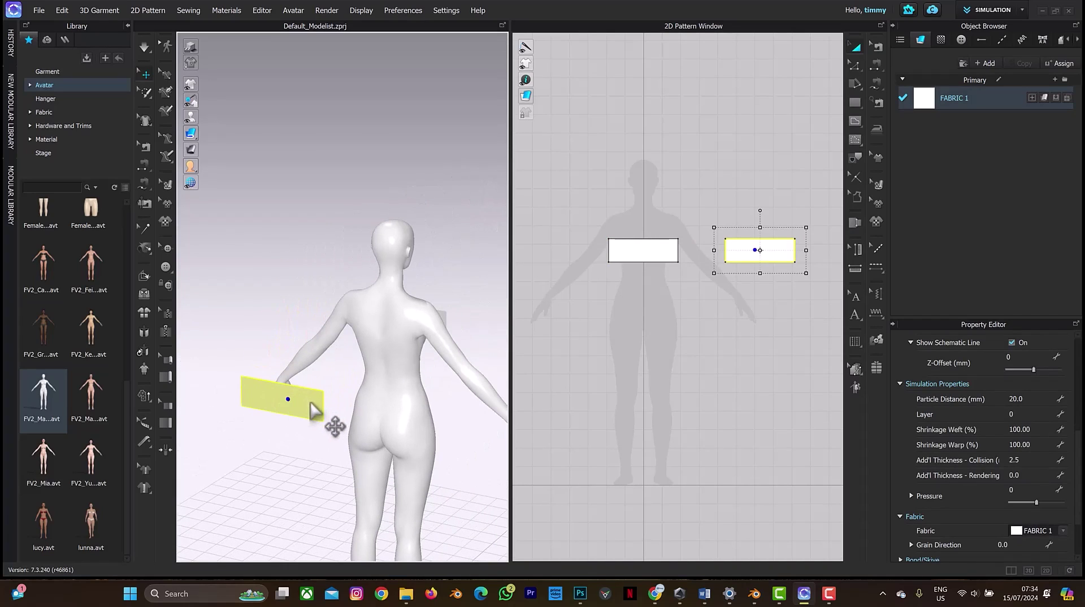
Move the second panel behind the avatar and rotate it upright beside her side
{"action": "left_click", "coordinate": [310, 402]}
{"action": "left_click_drag", "start_coordinate": [386, 407], "coordinate": [384, 339]}
{"action": "right_click_drag", "start_coordinate": [415, 306], "coordinate": [411, 355]}
{"action": "mouse_move", "coordinate": [411, 354]}
{"action": "left_mouse_down"}
{"action": "mouse_move", "coordinate": [390, 370]}
{"action": "mouse_move", "coordinate": [418, 370]}
{"action": "left_mouse_up"}
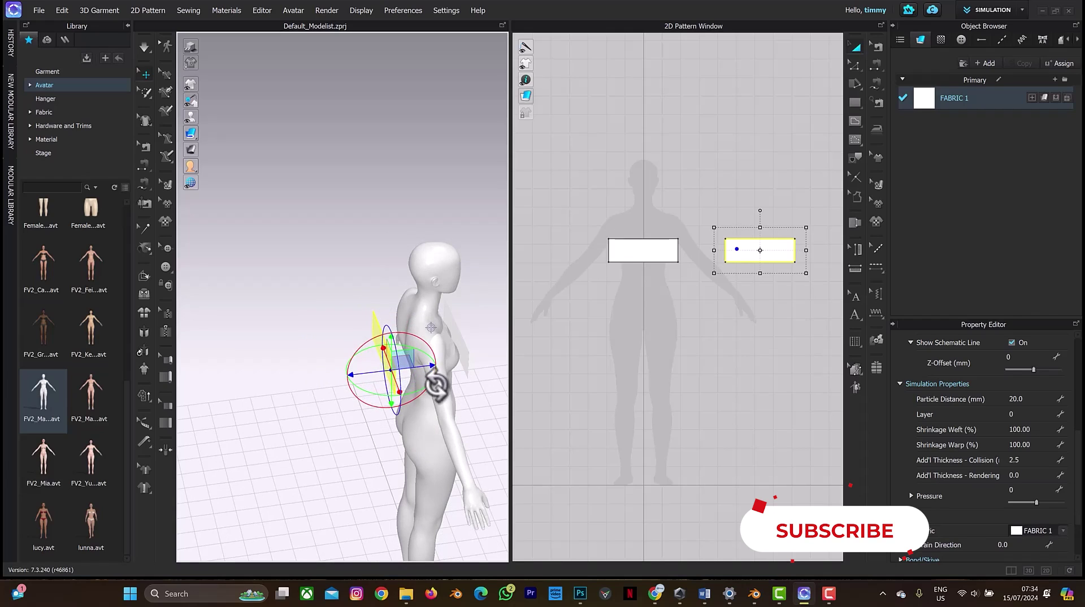
{"action": "mouse_move", "coordinate": [418, 370]}
{"action": "right_mouse_down"}
{"action": "mouse_move", "coordinate": [423, 353]}
{"action": "mouse_move", "coordinate": [364, 366]}
{"action": "mouse_move", "coordinate": [435, 362]}
{"action": "right_mouse_up"}
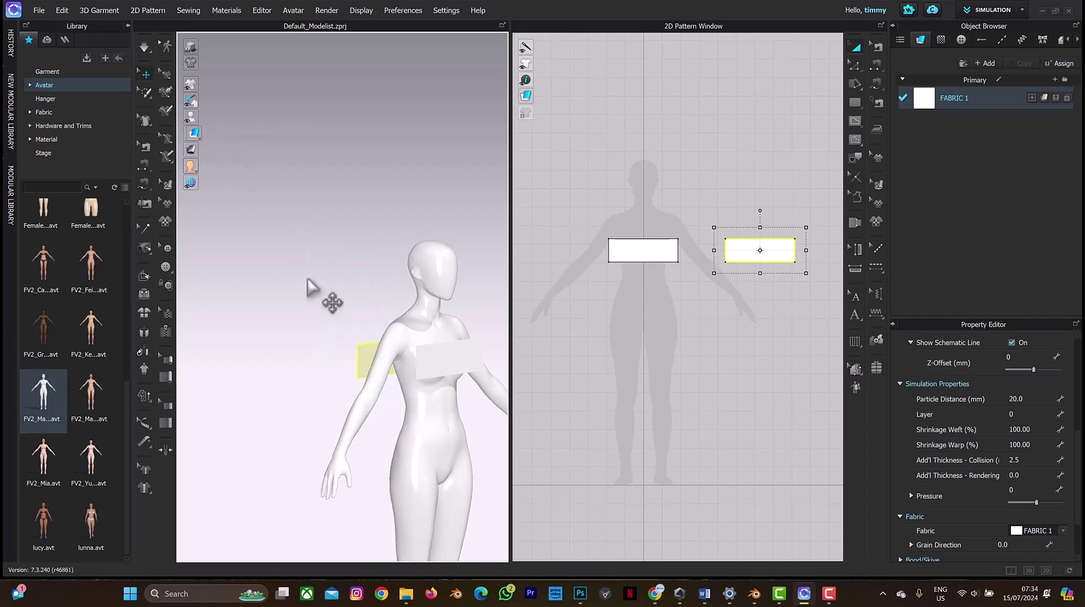
{"action": "mouse_move", "coordinate": [315, 310]}
{"action": "right_mouse_down"}
{"action": "mouse_move", "coordinate": [368, 338]}
{"action": "mouse_move", "coordinate": [377, 362]}
{"action": "right_mouse_up"}
Flip the back panel's facing direction
{"action": "right_click", "coordinate": [380, 361]}
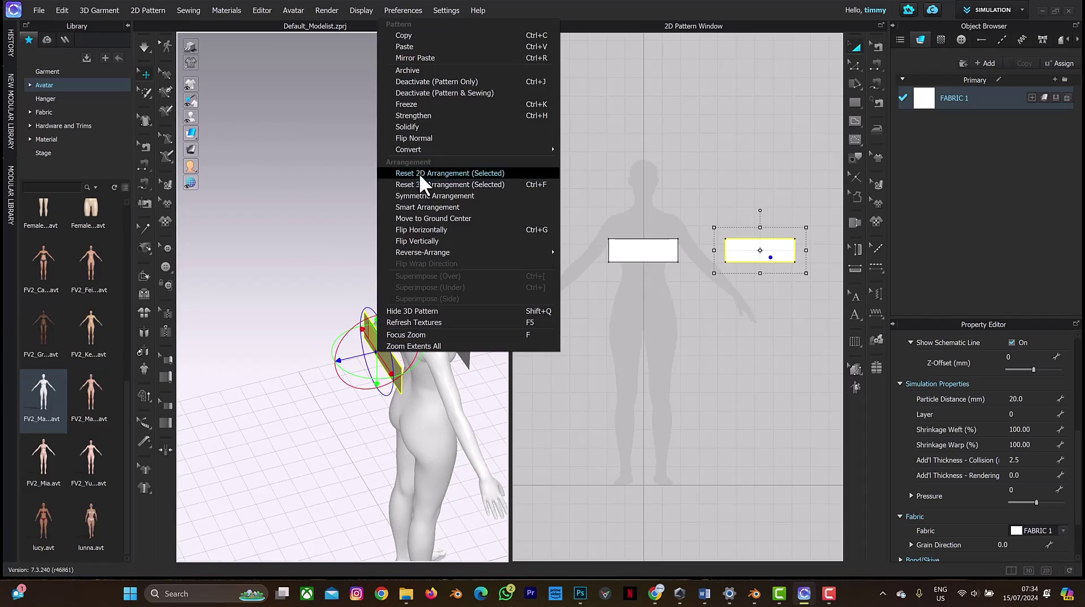
{"action": "left_click", "coordinate": [422, 138]}
{"action": "mouse_move", "coordinate": [426, 144]}
{"action": "right_mouse_down"}
{"action": "mouse_move", "coordinate": [437, 279]}
{"action": "mouse_move", "coordinate": [407, 287]}
{"action": "right_mouse_up"}
{"action": "left_click", "coordinate": [384, 341]}
Sew the front panel's first side edge to the back panel's matching edge
{"action": "key", "text": "j"}
{"action": "left_click", "coordinate": [375, 312]}
{"action": "right_click_drag", "start_coordinate": [327, 315], "coordinate": [358, 375]}
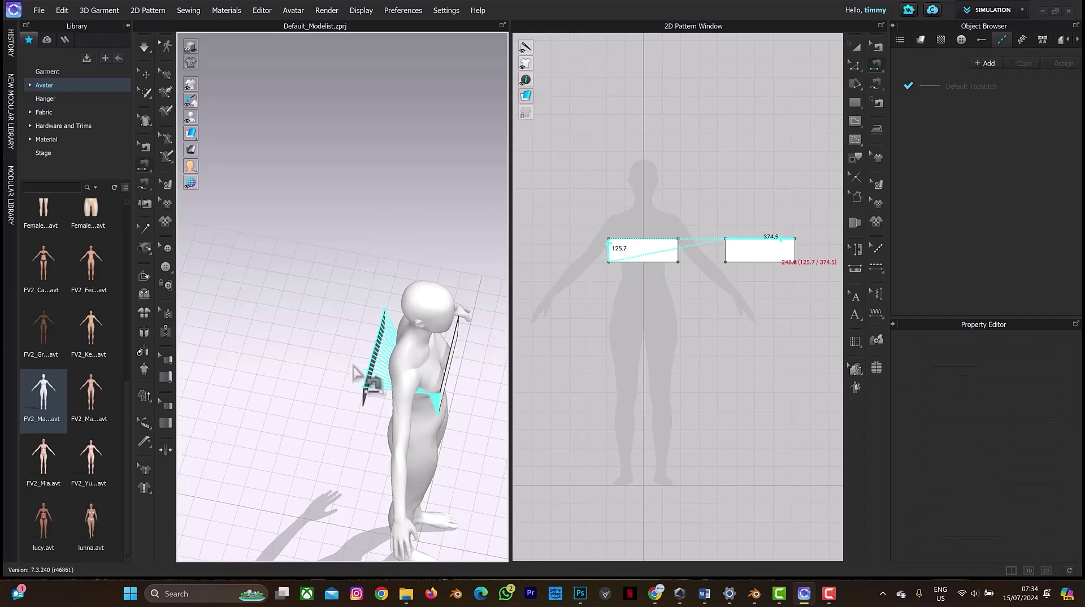
{"action": "left_click", "coordinate": [364, 400]}
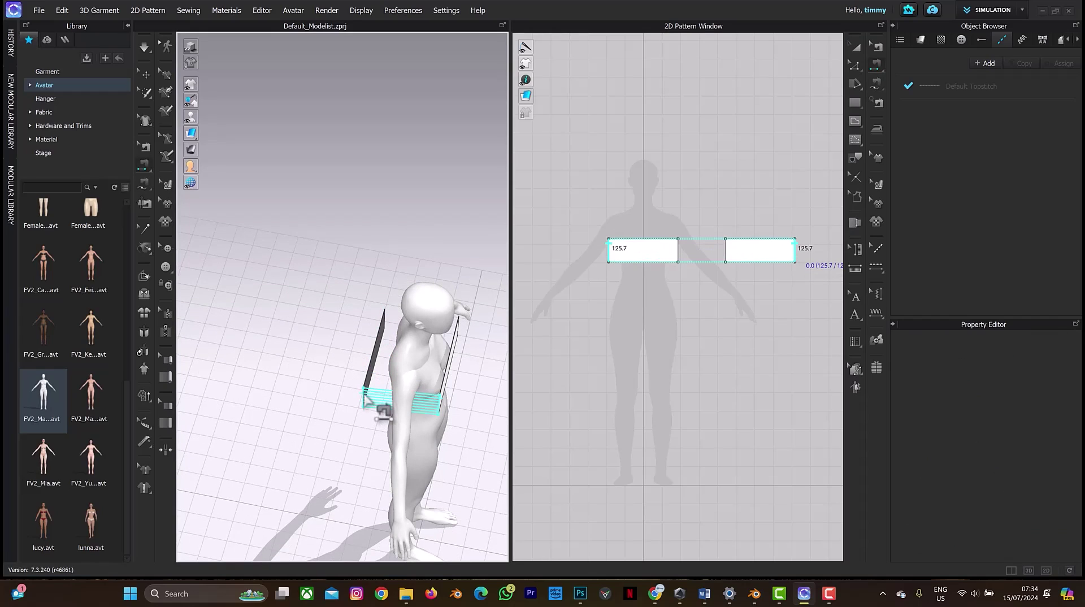
{"action": "left_click", "coordinate": [365, 399]}
{"action": "mouse_move", "coordinate": [380, 418]}
{"action": "right_mouse_down"}
{"action": "mouse_move", "coordinate": [382, 323]}
{"action": "mouse_move", "coordinate": [363, 339]}
{"action": "right_mouse_up"}
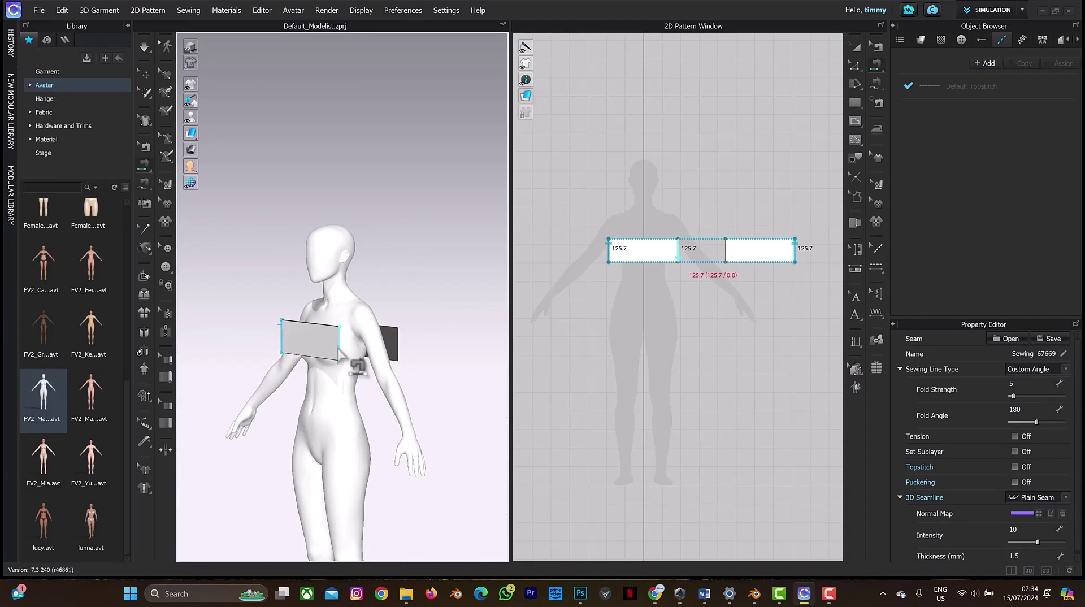
Sew the second side seam joining the back panel to the front panel
{"action": "left_click", "coordinate": [397, 350]}
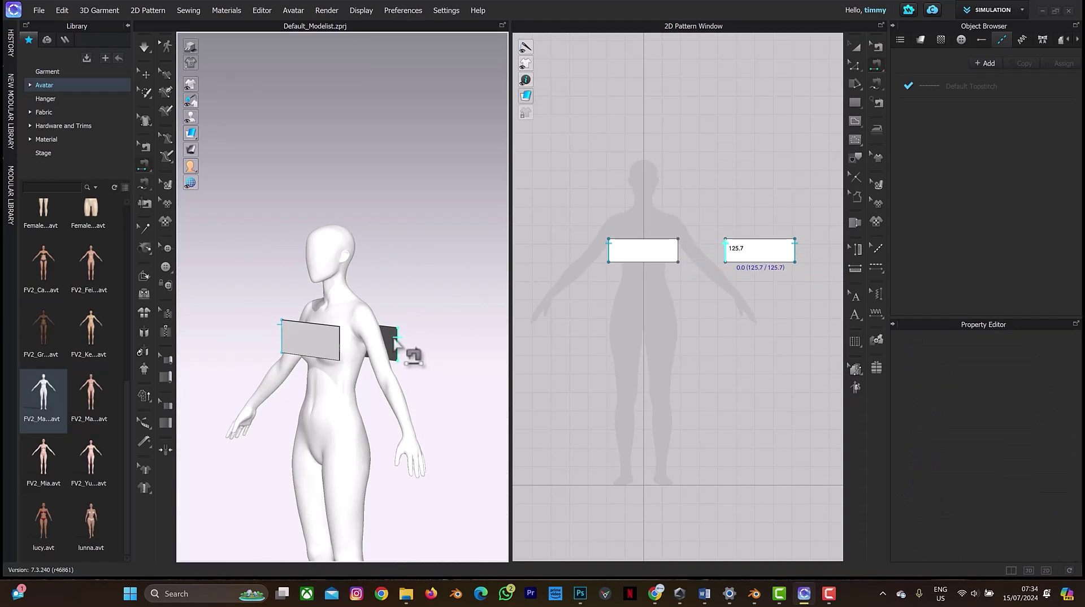
{"action": "left_click", "coordinate": [341, 341]}
{"action": "right_click_drag", "start_coordinate": [435, 365], "coordinate": [436, 346]}
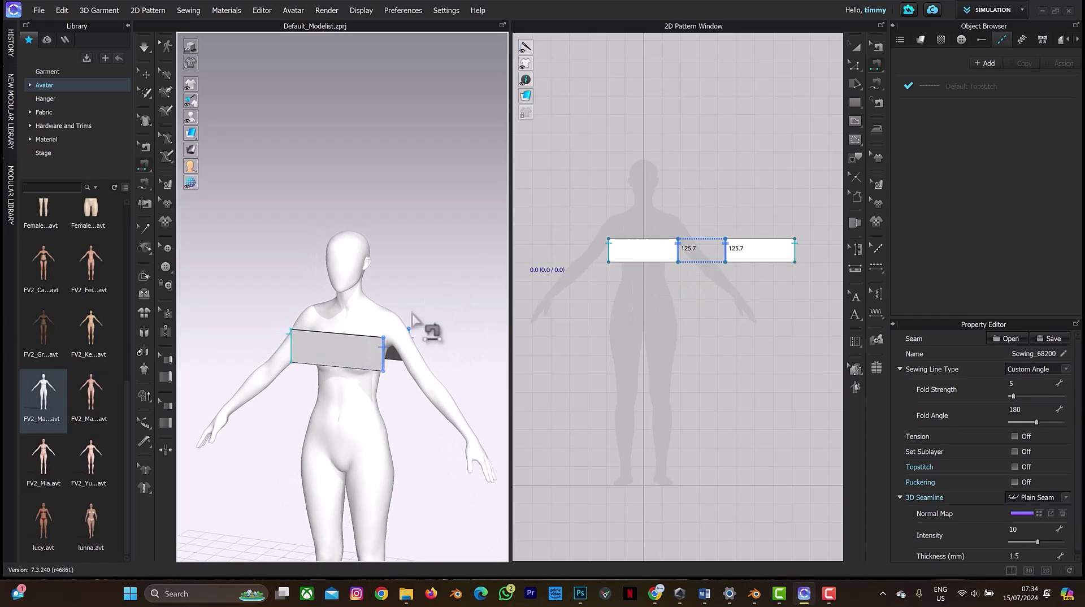
{"action": "key", "text": "q"}
{"action": "left_click", "coordinate": [373, 350]}
{"action": "right_click_drag", "start_coordinate": [374, 350], "coordinate": [472, 374]}
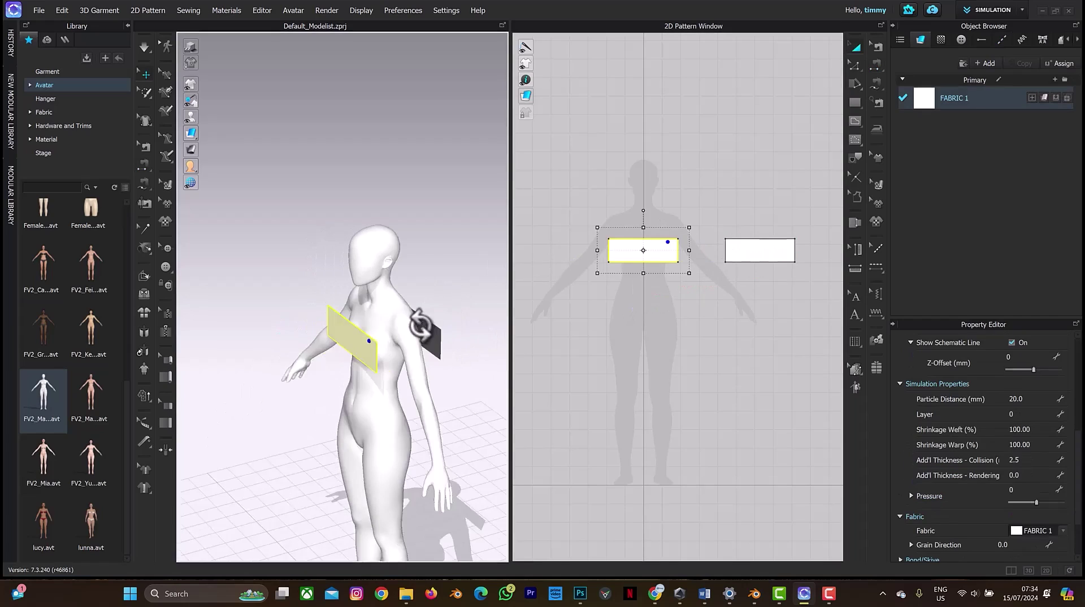
Set FABRIC 1 friction to 3, simulate the slipping tube, then undo to flat panels
{"action": "left_click", "coordinate": [981, 96]}
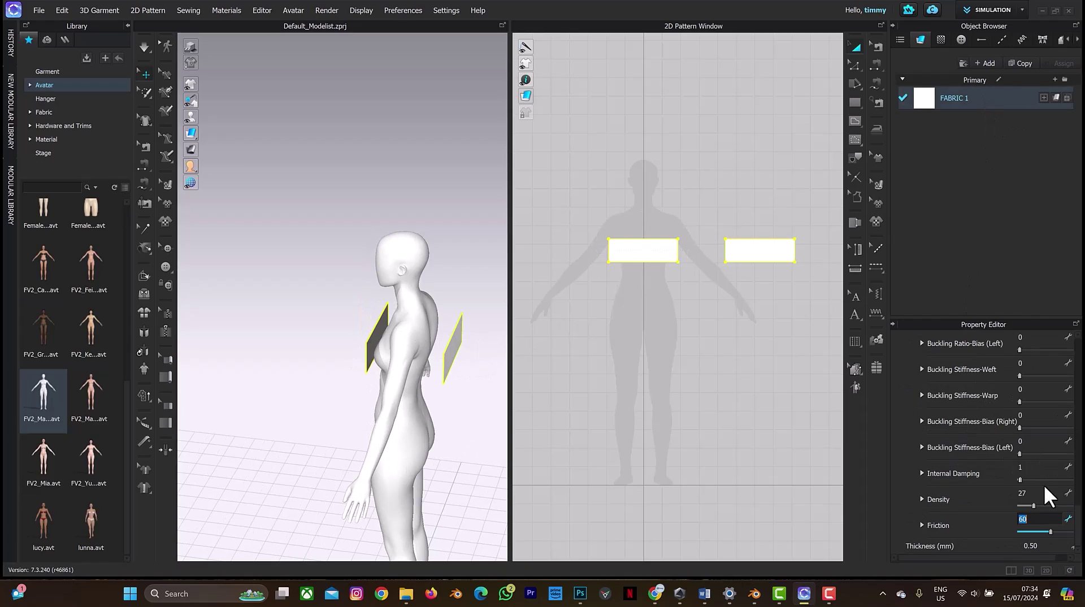
{"action": "type", "text": "3"}
{"action": "key", "text": "Return"}
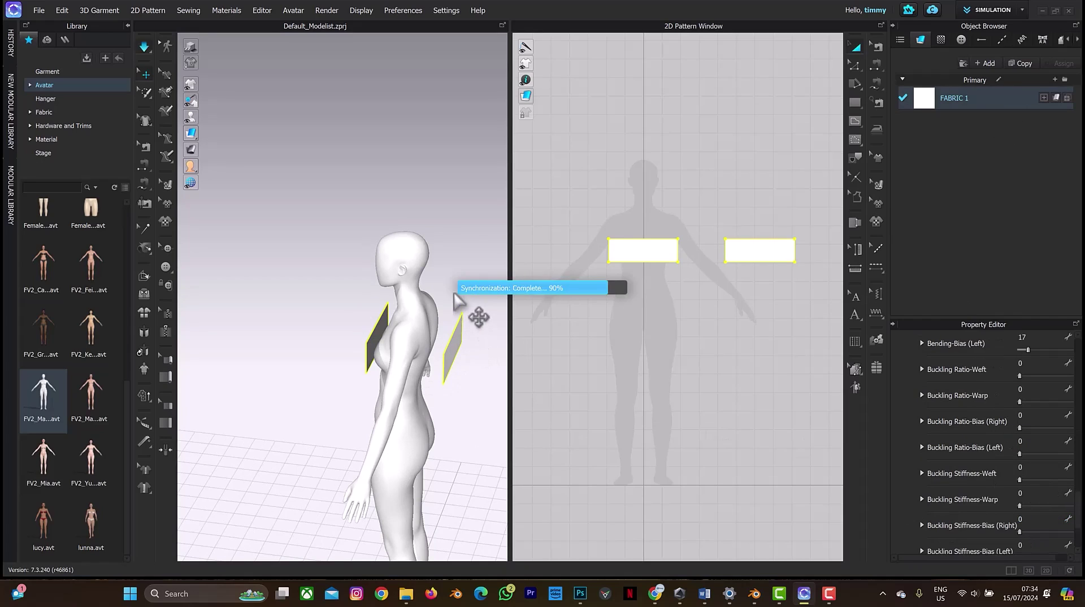
{"action": "key", "text": "space"}
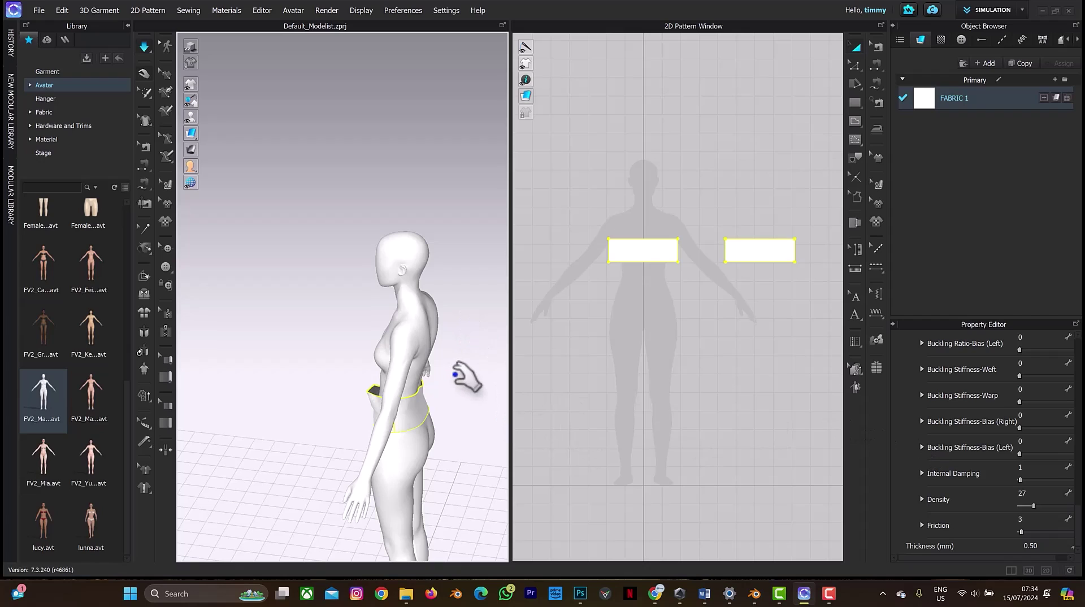
{"action": "key", "text": "ctrl+z"}
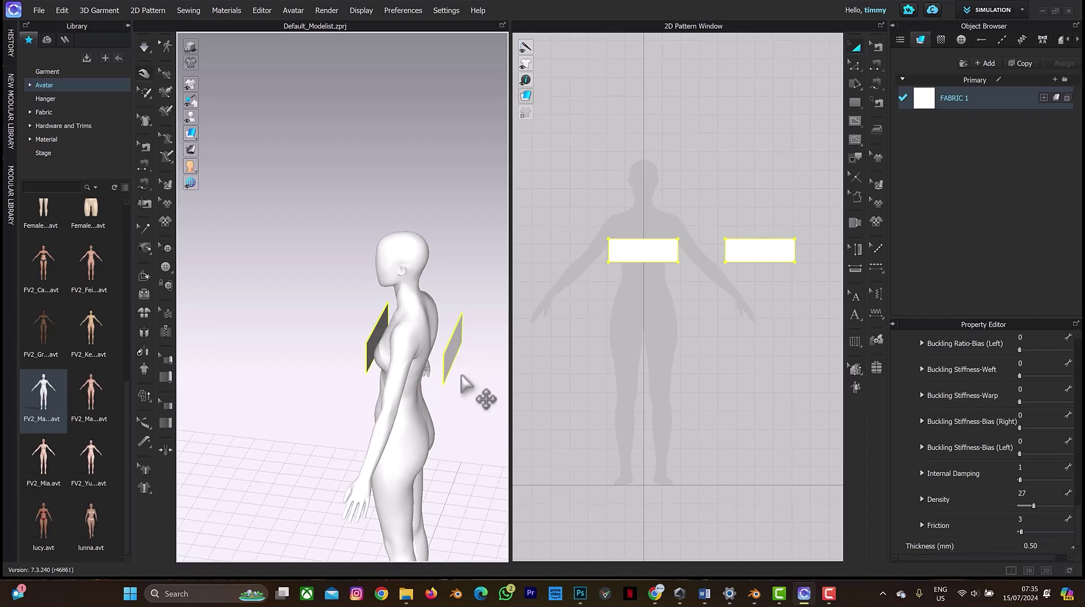
Raise the friction to 60 and run the cloth simulation
{"action": "left_click", "coordinate": [1034, 520]}
{"action": "type", "text": "60"}
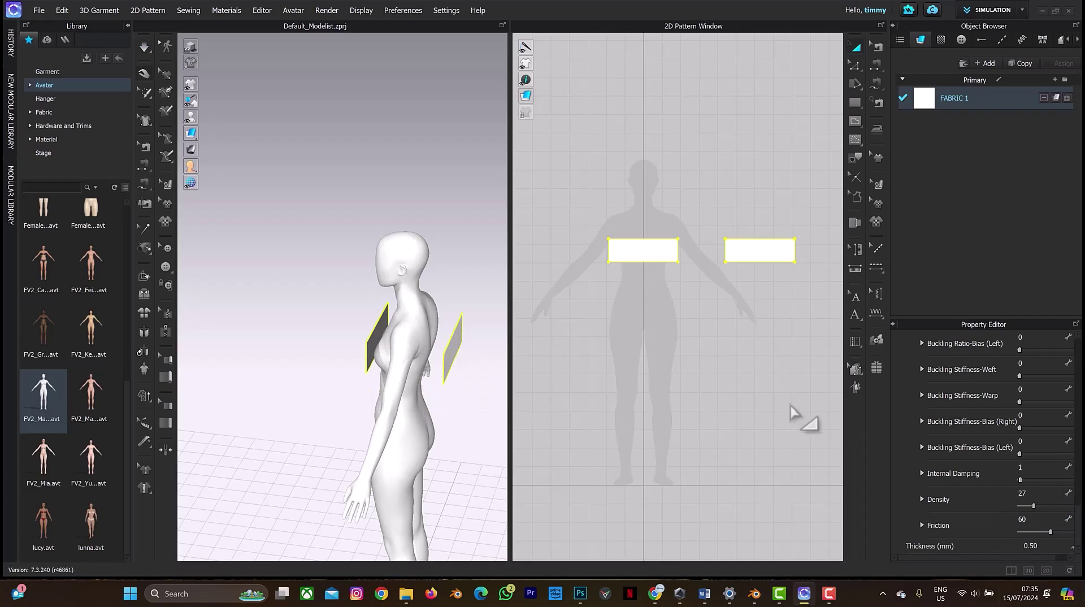
{"action": "key", "text": "space"}
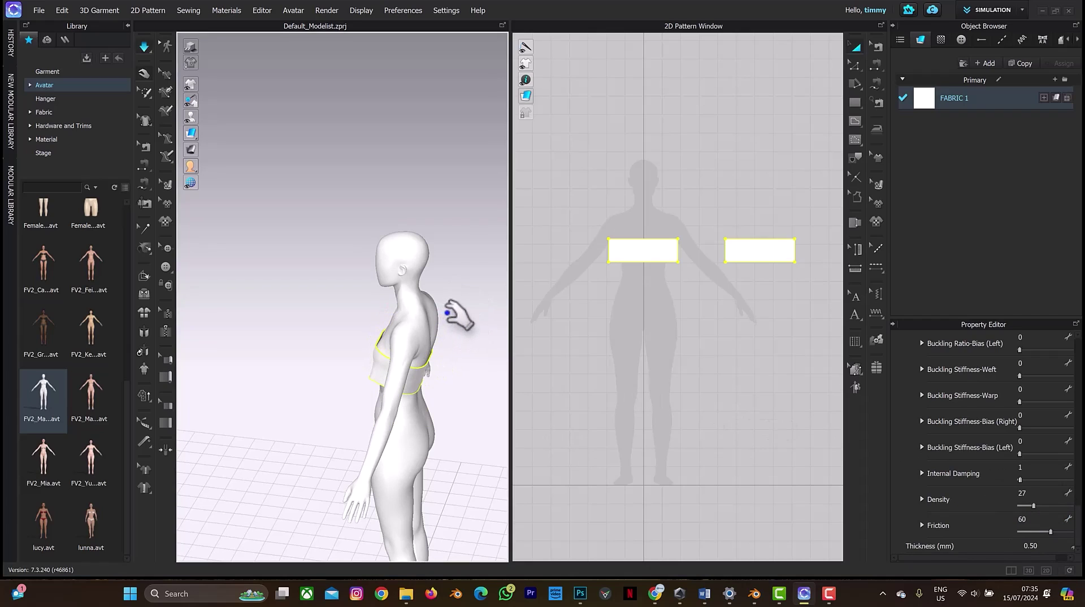
{"action": "right_click_drag", "start_coordinate": [449, 336], "coordinate": [518, 333]}
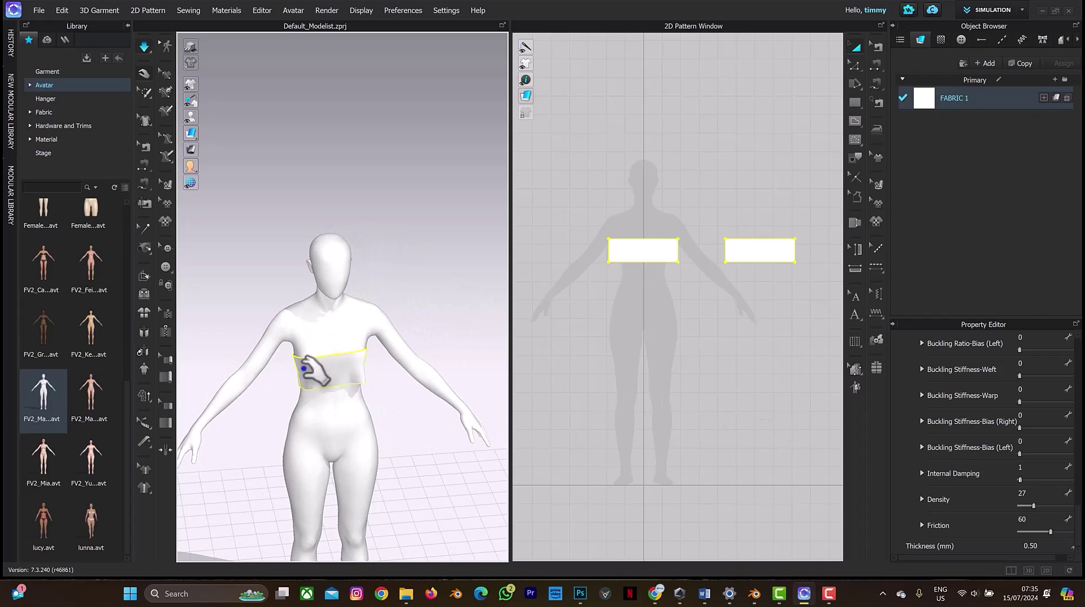
Pull the tube's top-left corner and right edge into place on the chest
{"action": "left_click_drag", "start_coordinate": [305, 366], "coordinate": [302, 353]}
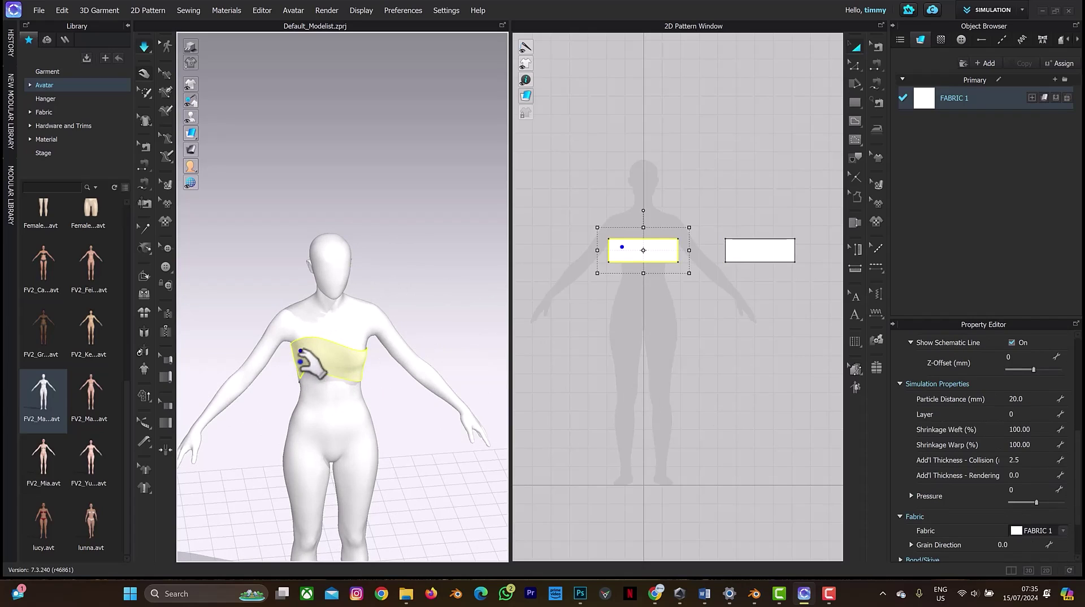
{"action": "right_click_drag", "start_coordinate": [418, 363], "coordinate": [359, 363]}
{"action": "left_click_drag", "start_coordinate": [363, 367], "coordinate": [373, 373]}
{"action": "right_click_drag", "start_coordinate": [351, 363], "coordinate": [329, 355]}
{"action": "mouse_move", "coordinate": [407, 414]}
{"action": "right_mouse_down"}
{"action": "mouse_move", "coordinate": [453, 397]}
{"action": "mouse_move", "coordinate": [314, 361]}
{"action": "mouse_move", "coordinate": [358, 375]}
{"action": "mouse_move", "coordinate": [302, 391]}
{"action": "mouse_move", "coordinate": [335, 358]}
{"action": "mouse_move", "coordinate": [368, 346]}
{"action": "mouse_move", "coordinate": [358, 359]}
{"action": "mouse_move", "coordinate": [404, 393]}
{"action": "right_mouse_up"}
{"action": "scroll", "coordinate": [404, 393], "scroll_direction": "up", "scroll_amount": 3}
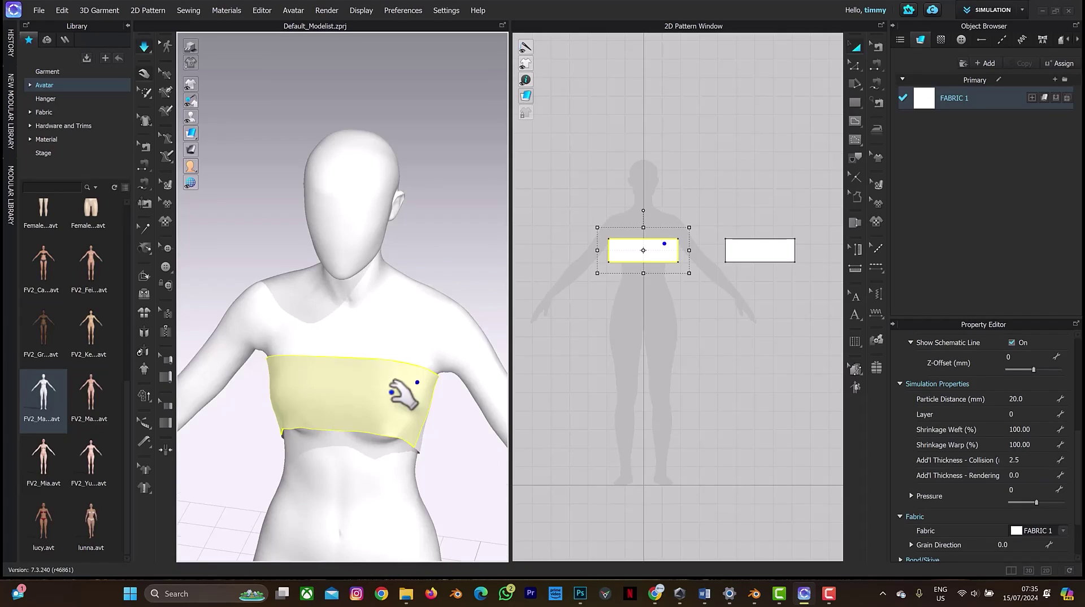